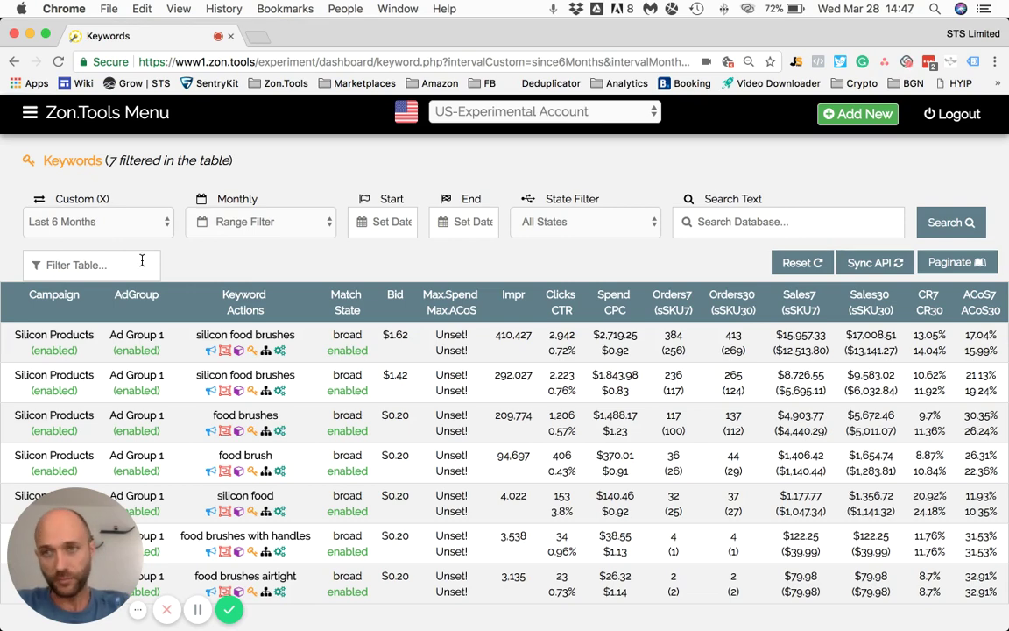
left_click(146, 223)
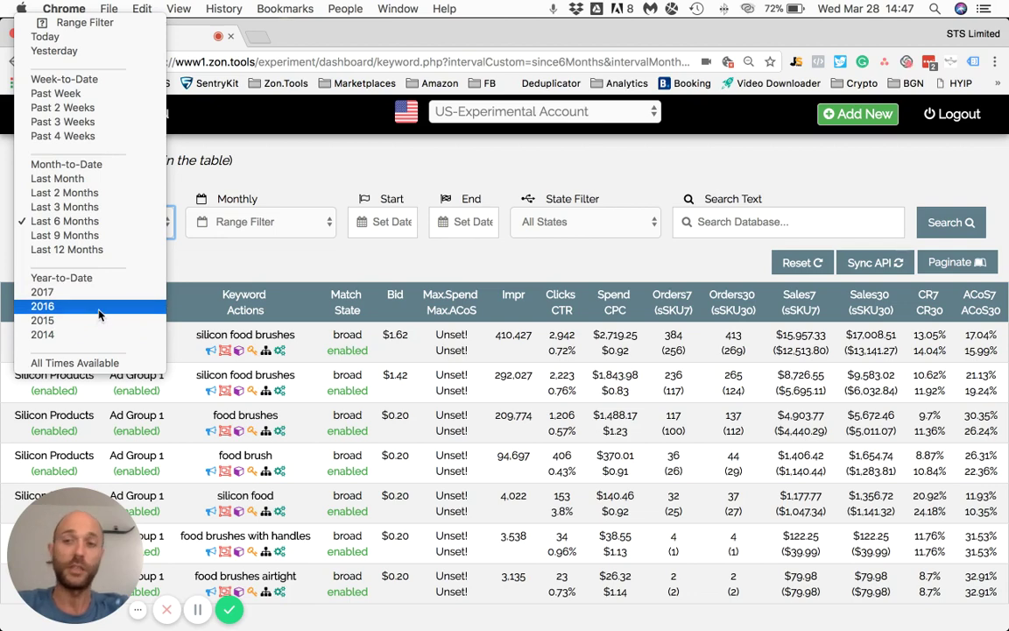
left_click(205, 260)
left_click(254, 222)
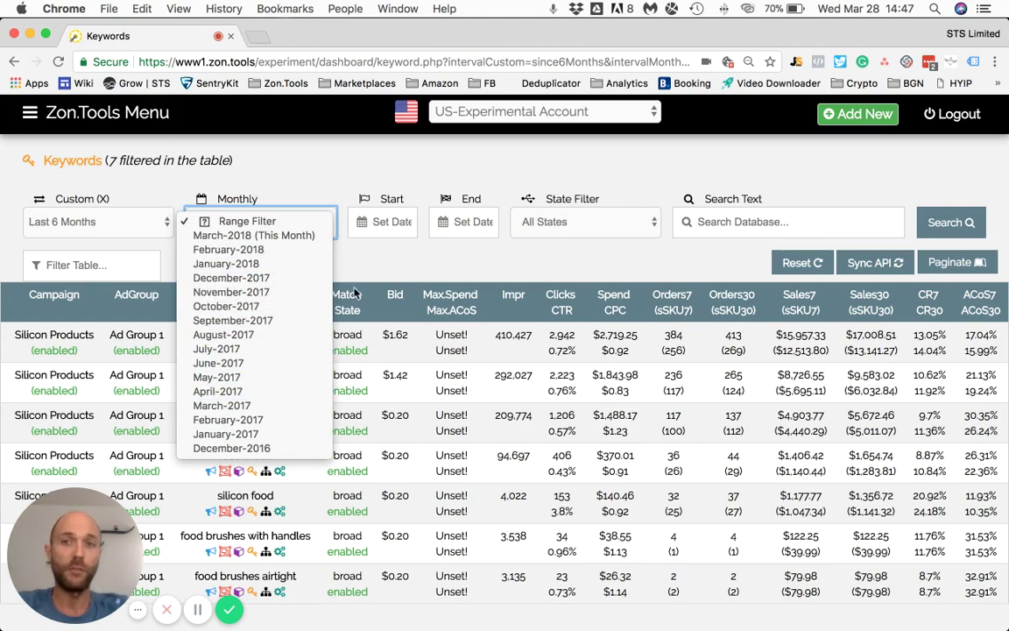
left_click(379, 255)
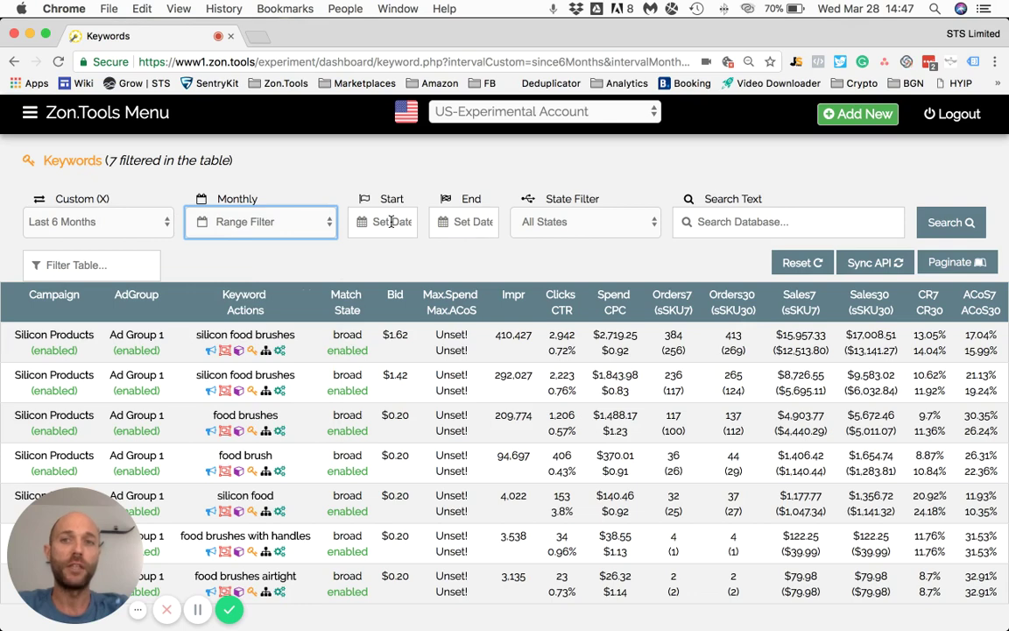
Set the date range to 2018-03-06 through 2018-03-16 and search, listing 16 keywords
left_click(370, 229)
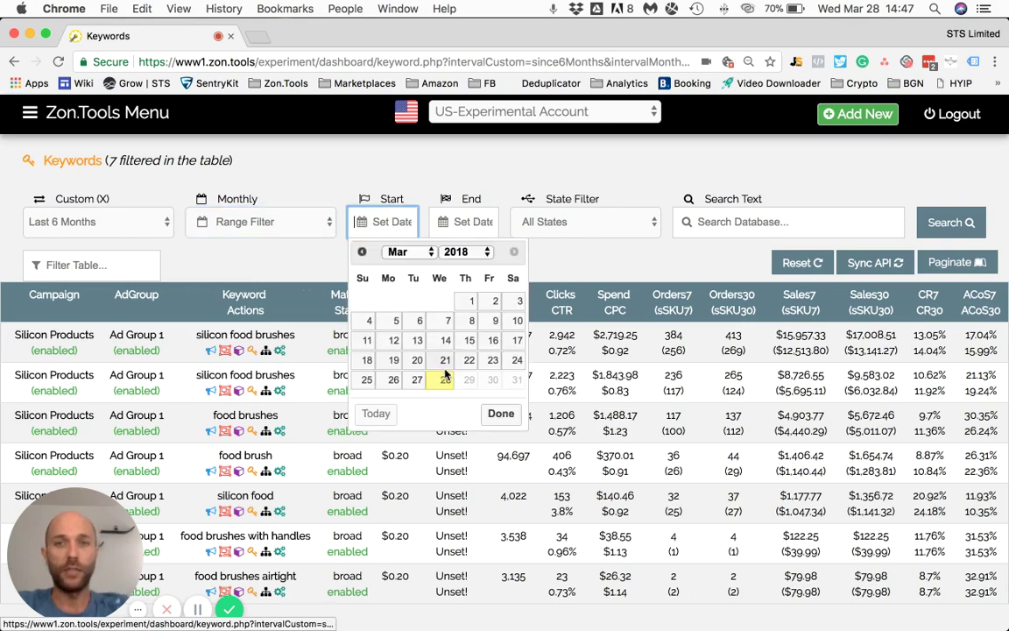
left_click(418, 322)
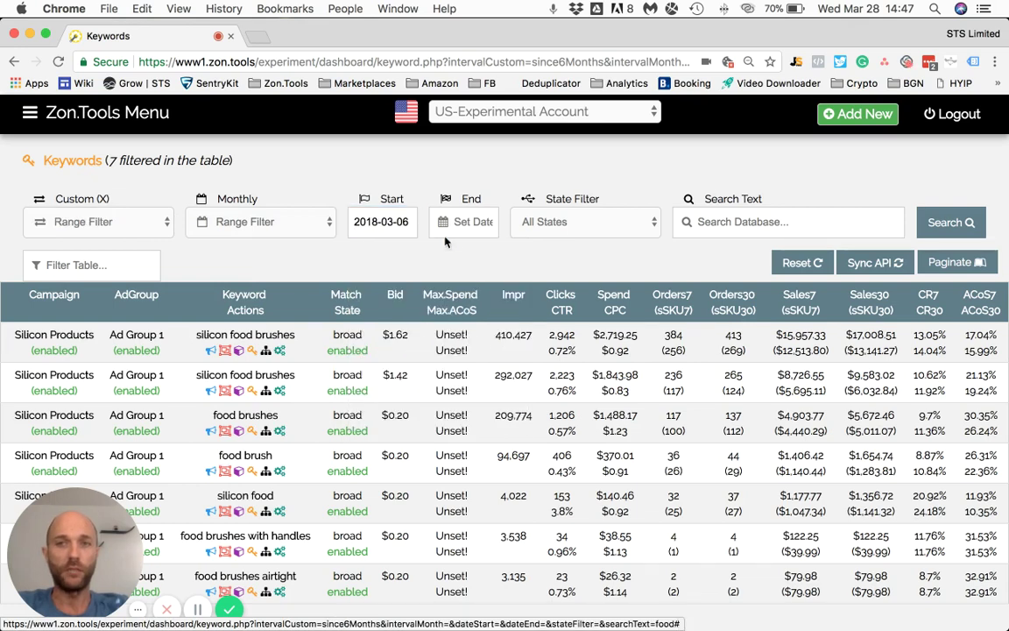
left_click(467, 221)
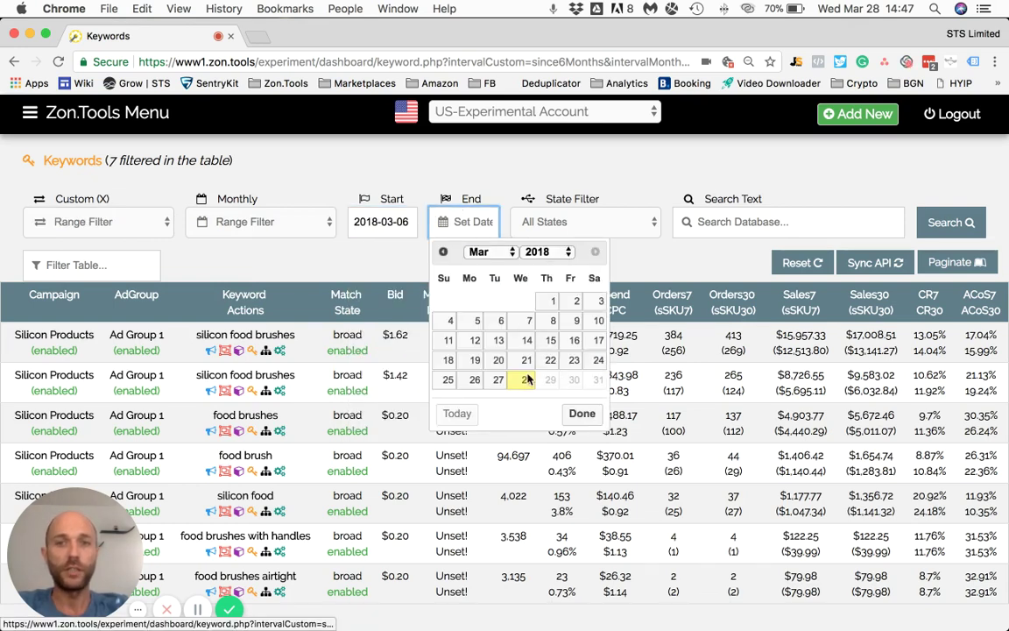
left_click(574, 340)
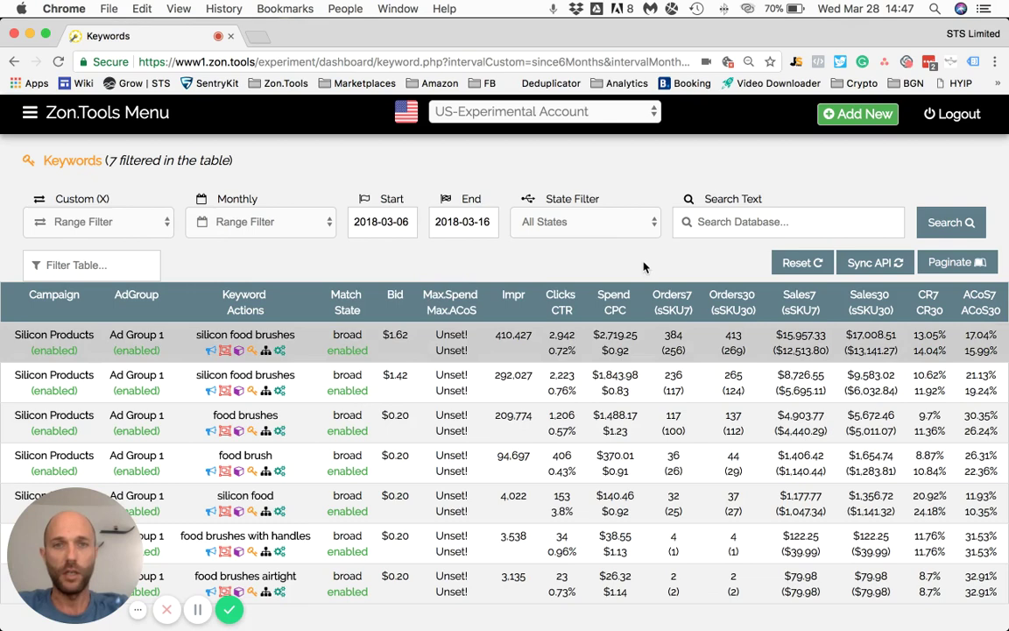
left_click(963, 225)
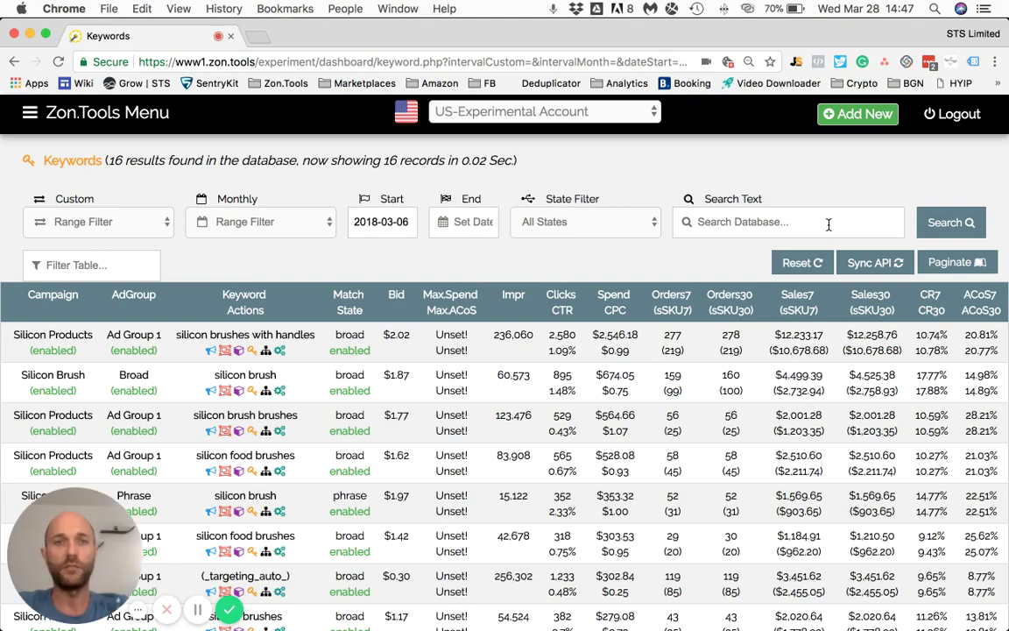
left_click(955, 222)
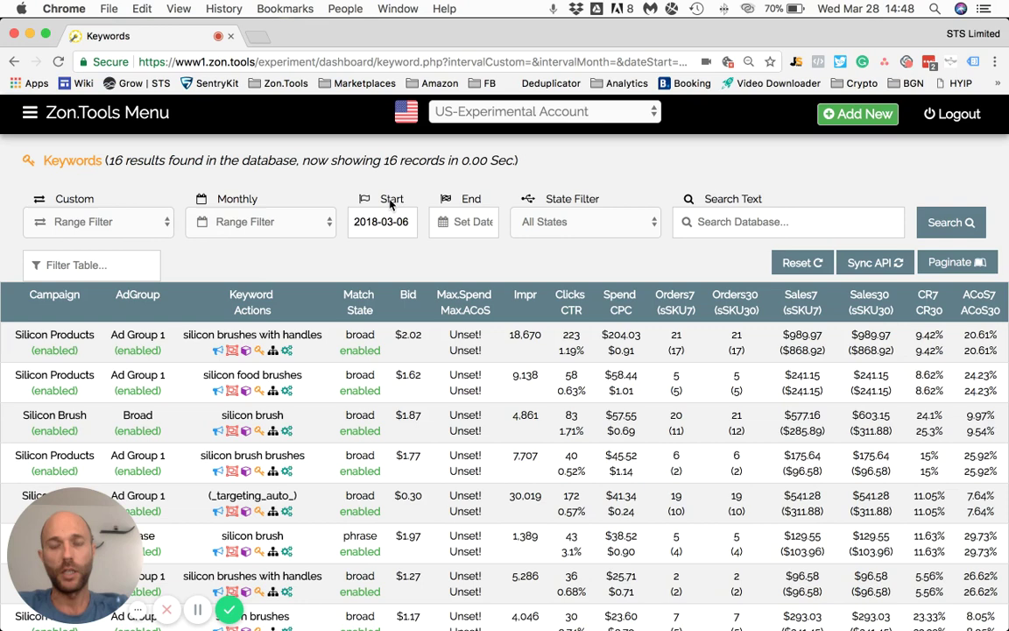
Clear the start date and keep the State Filter on All States, reviewing the 16 keywords
left_click(392, 203)
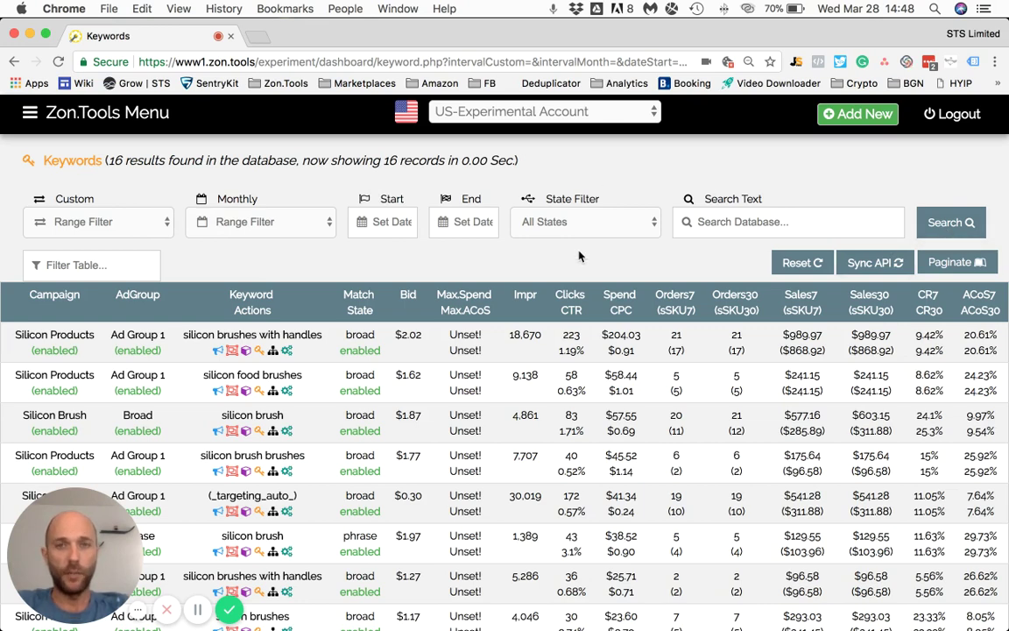
left_click(539, 224)
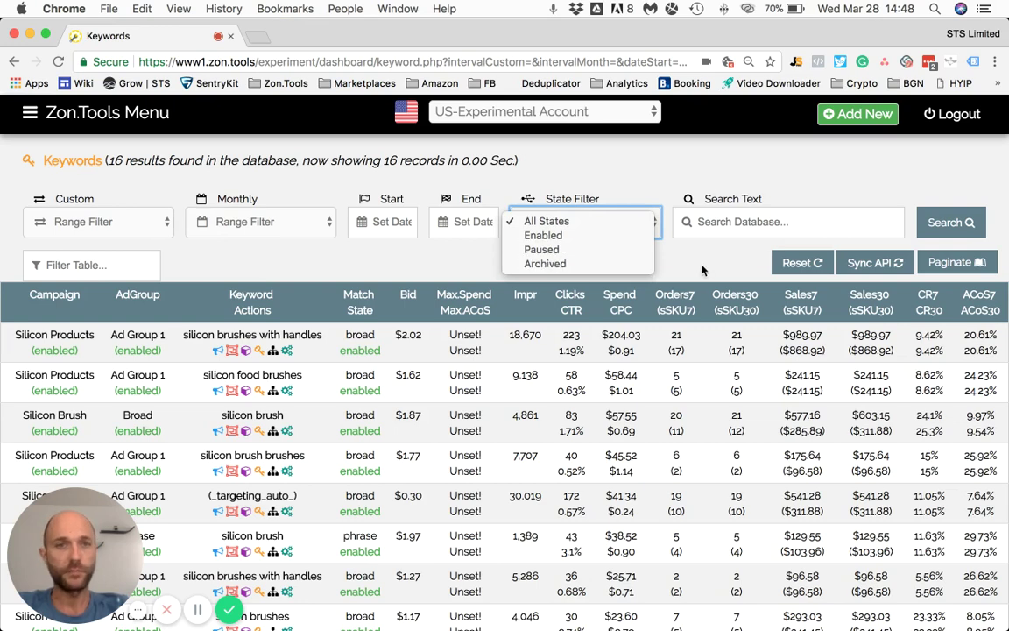
left_click(755, 222)
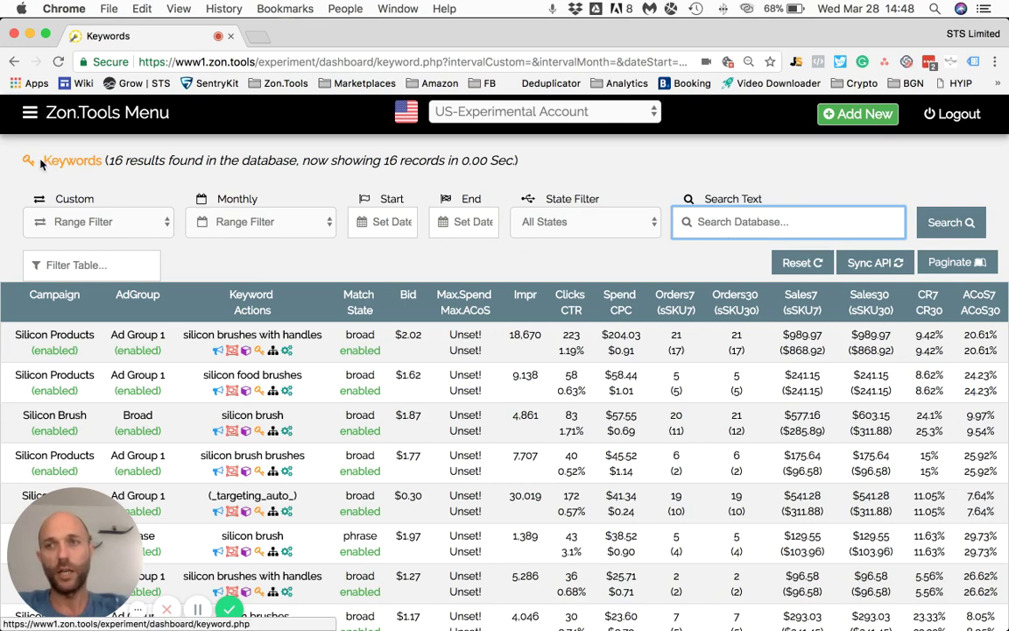
scroll(368, 258, "down", 1)
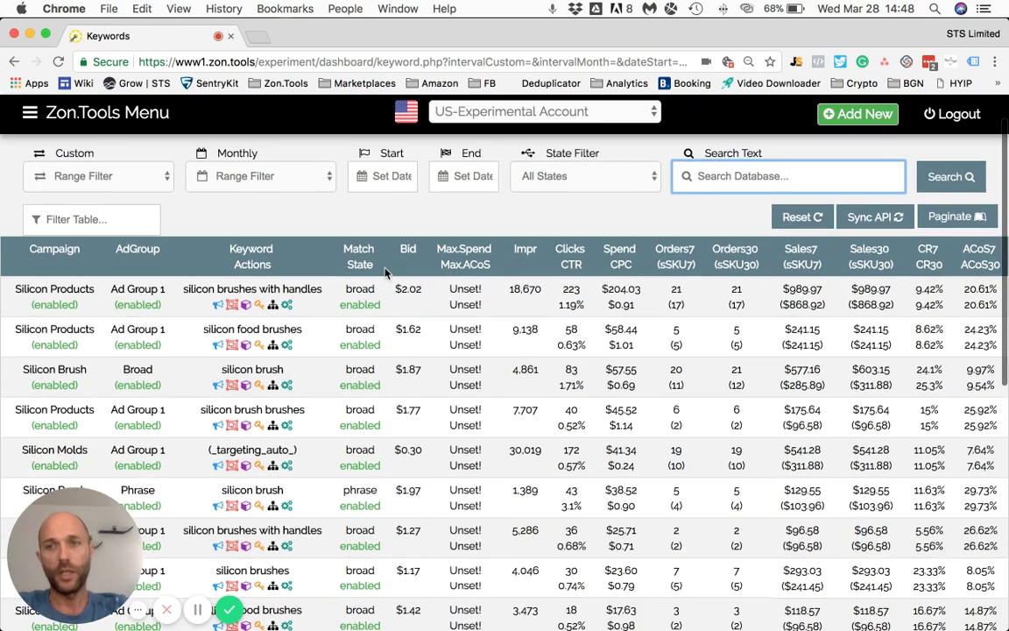
scroll(232, 308, "down", 1)
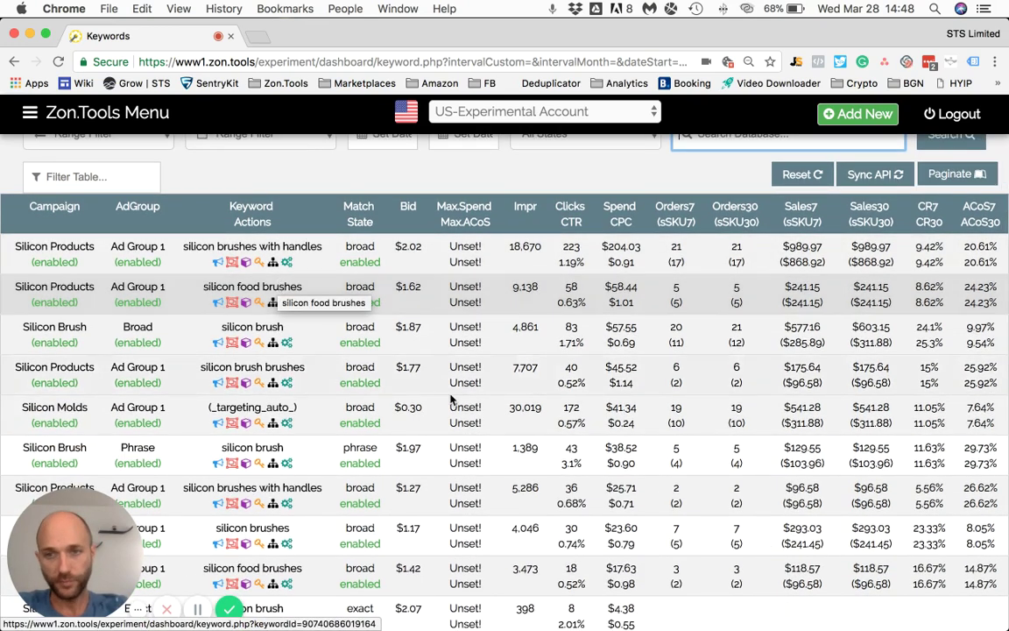
scroll(451, 398, "down", 3)
scroll(262, 438, "up", 5)
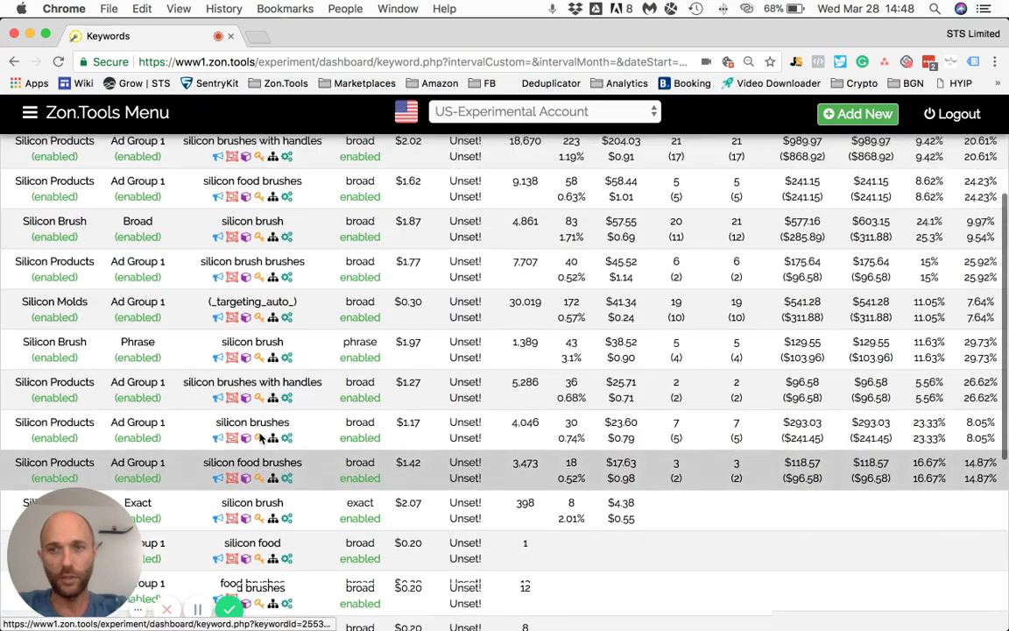
scroll(438, 345, "down", 5)
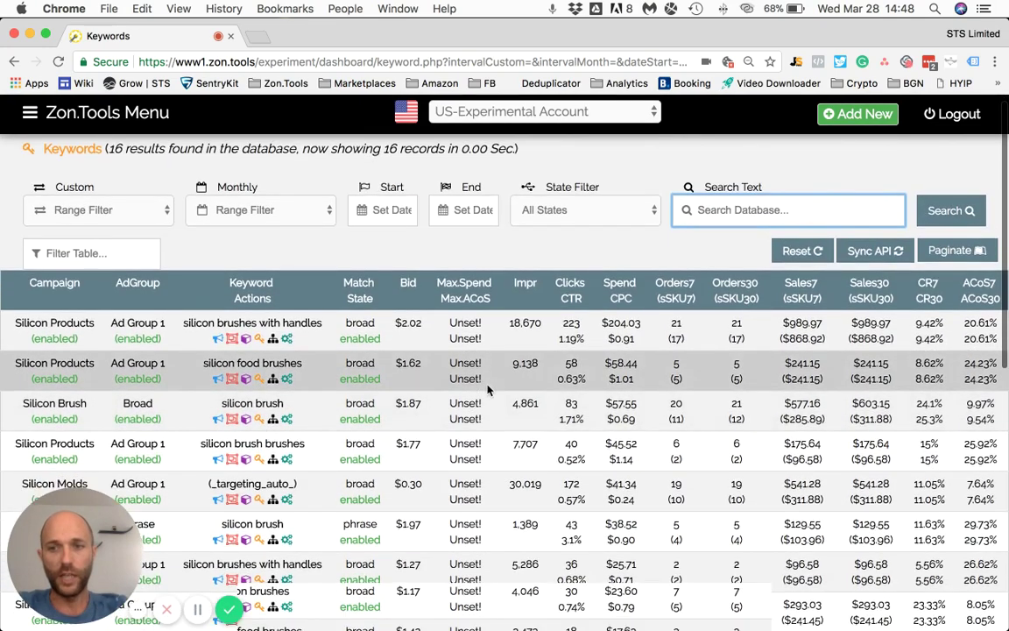
scroll(488, 389, "up", 5)
Search the database for 'bru' and review the 14 brush keywords totalling $36,755.10 spend
left_click(759, 221)
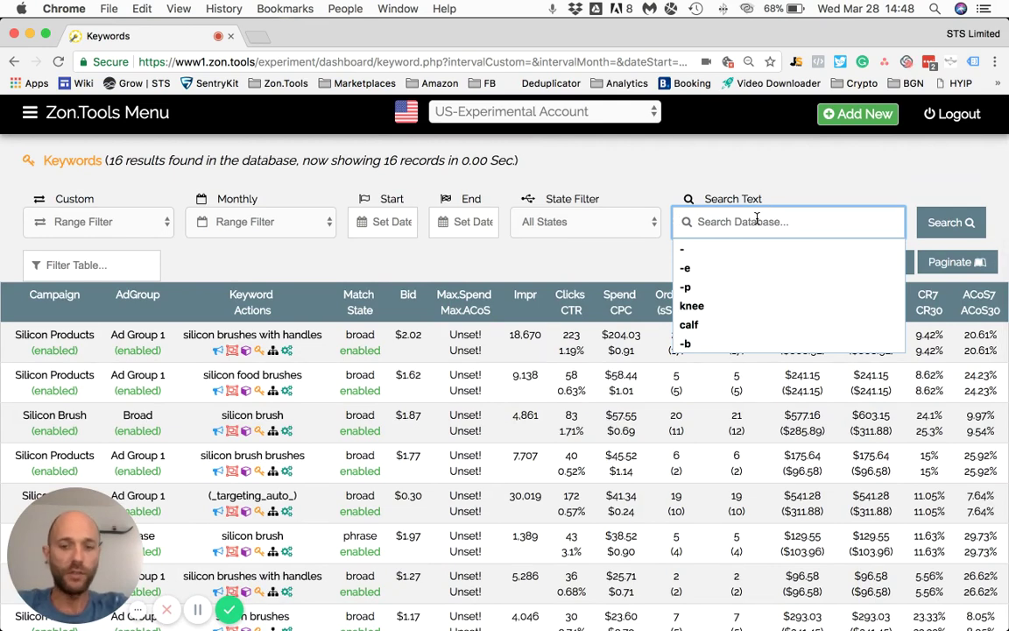
type("b")
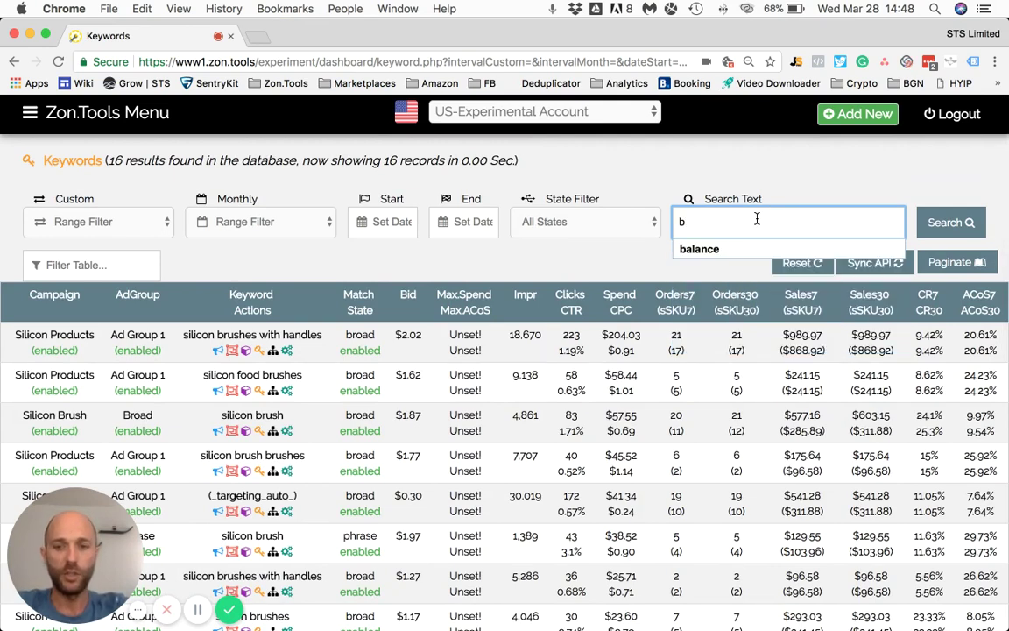
type("rush")
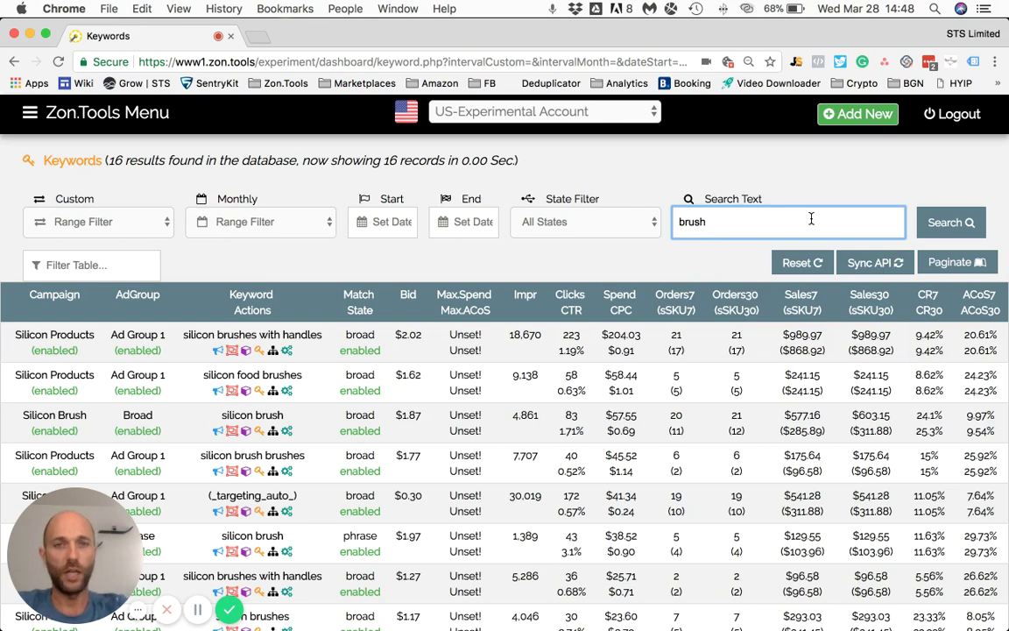
left_click(948, 219)
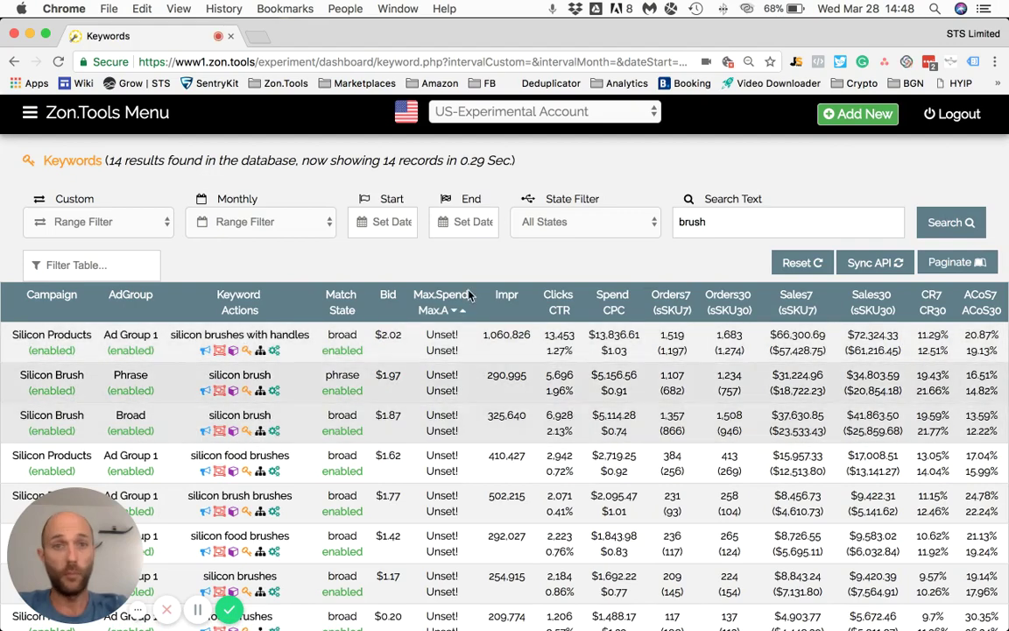
scroll(281, 438, "down", 3)
scroll(283, 431, "down", 4)
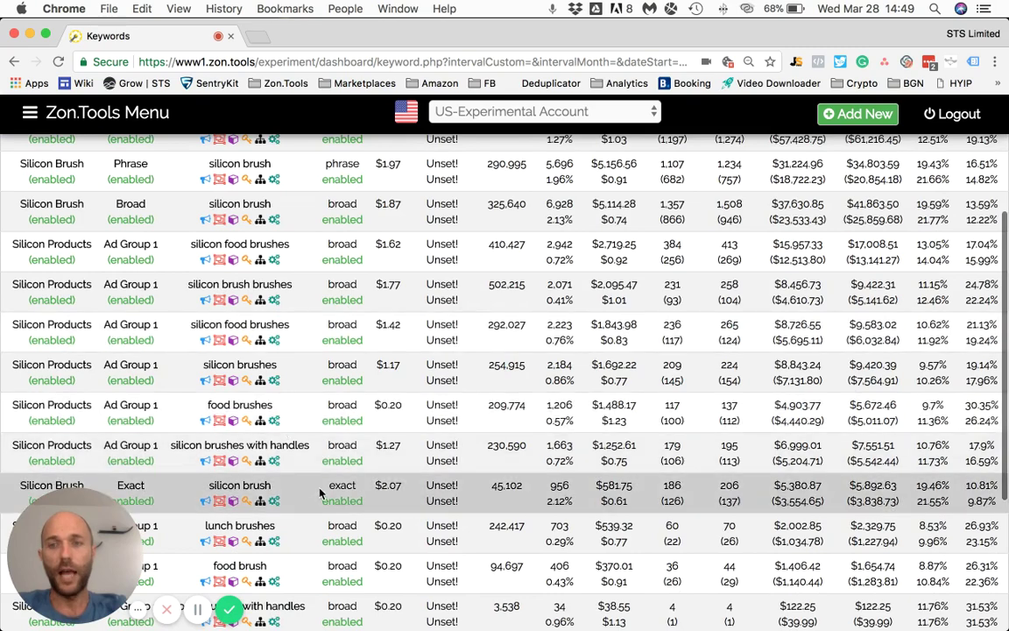
scroll(306, 478, "up", 2)
scroll(315, 486, "down", 2)
scroll(317, 477, "down", 3)
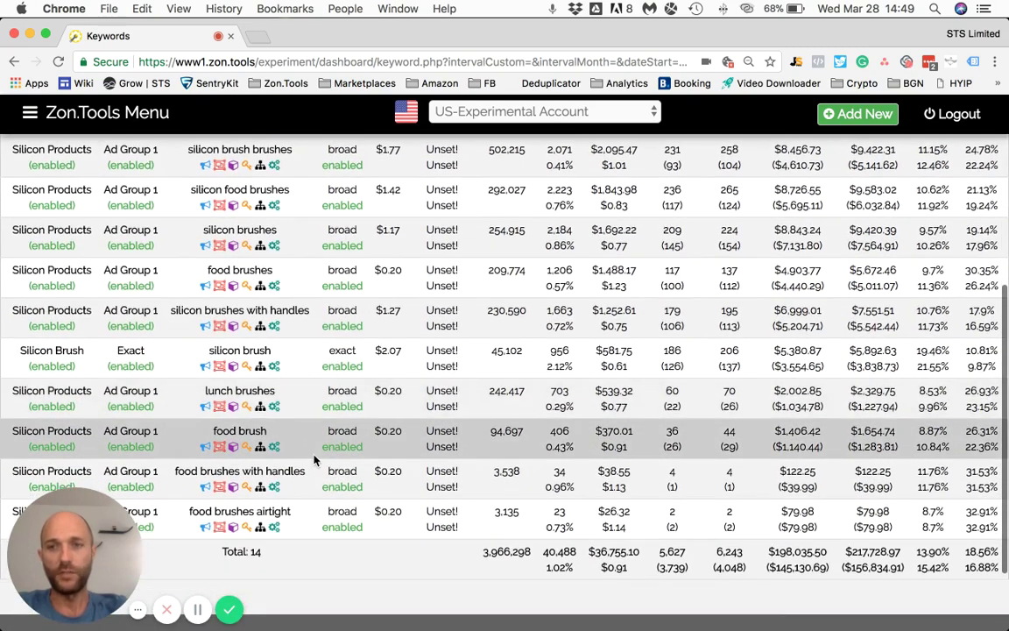
scroll(294, 394, "up", 8)
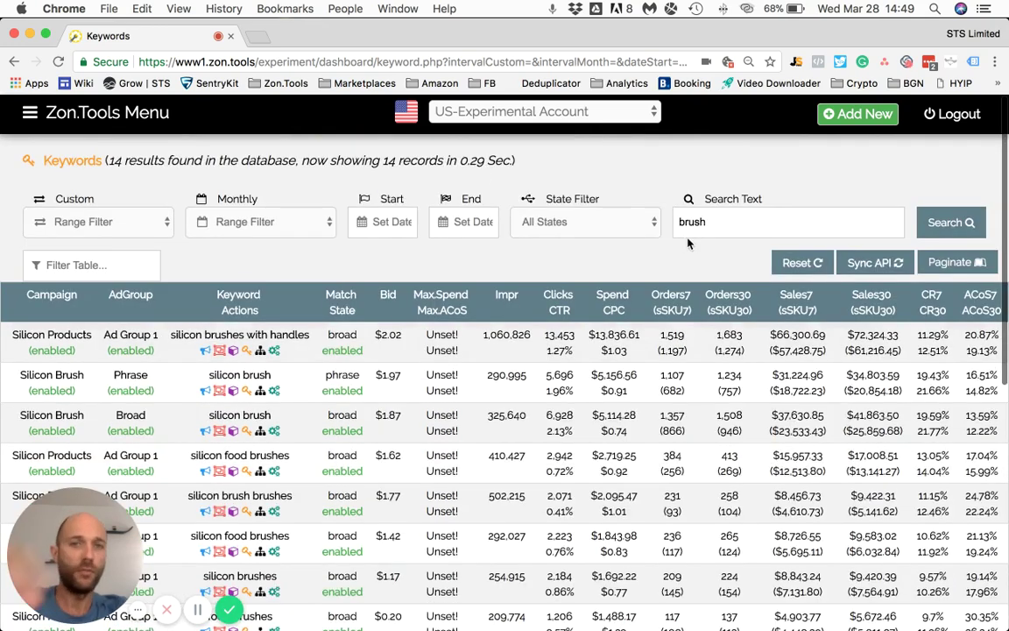
Filter the displayed brush results by 'food', leaving 6 keywords
left_click(96, 255)
type("food")
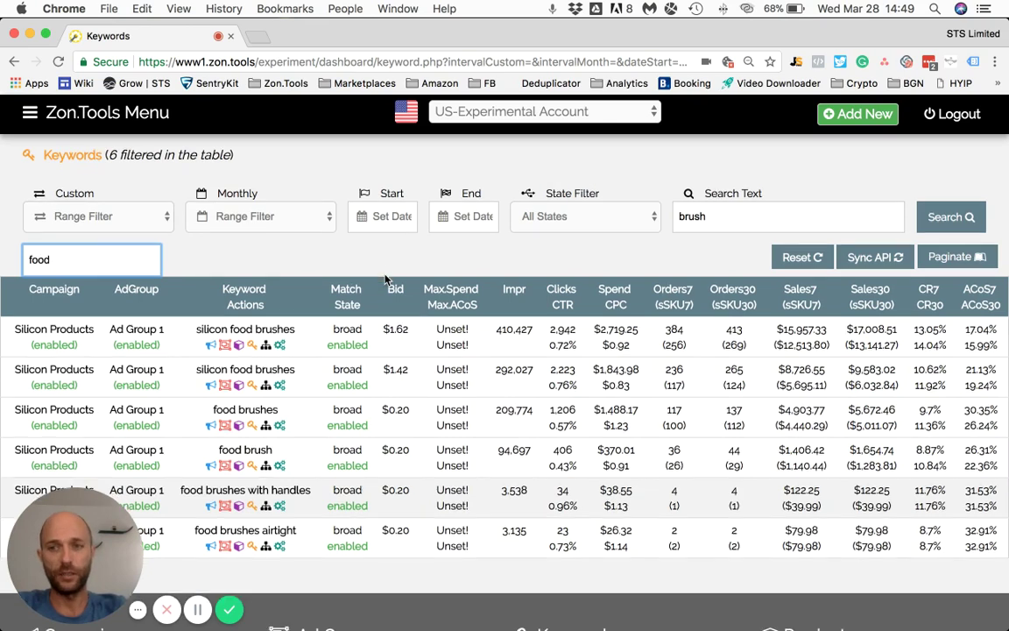
scroll(219, 280, "down", 1)
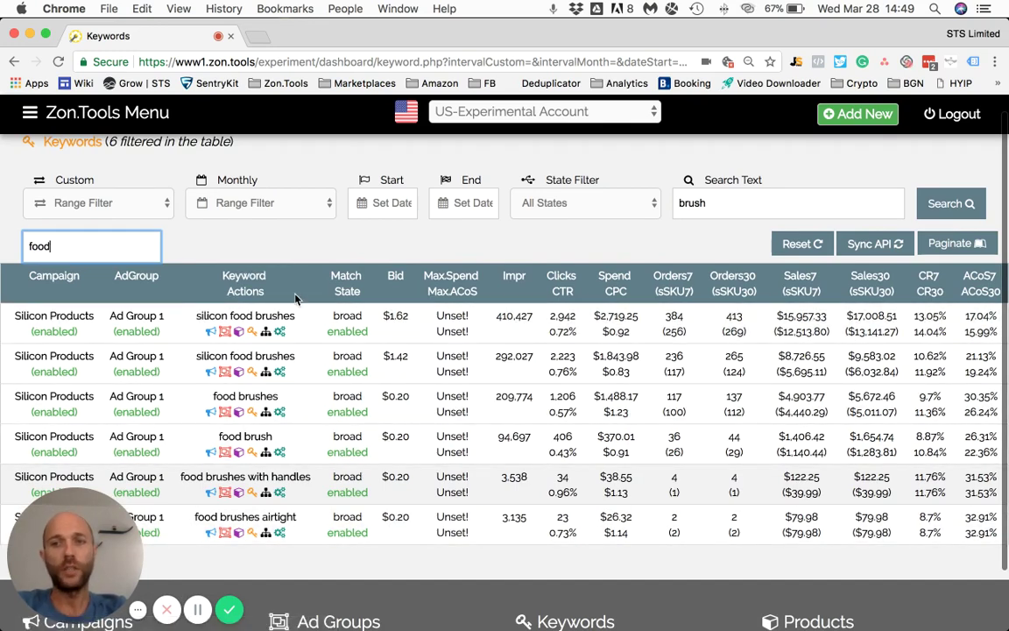
left_click(451, 276)
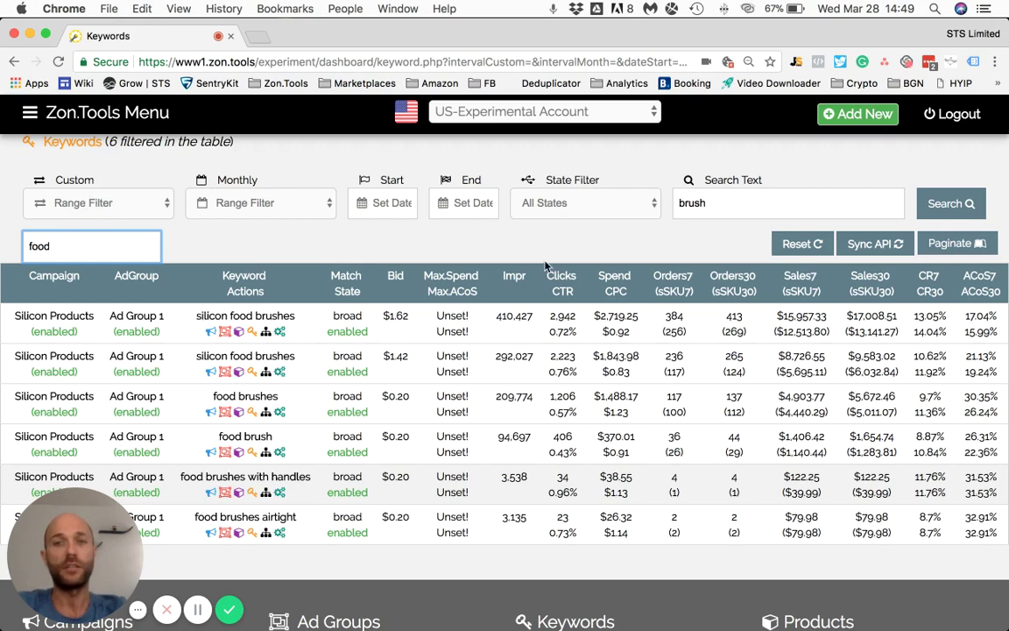
Reset the search and filters to show all 16 keywords for the last 6 months
left_click(798, 245)
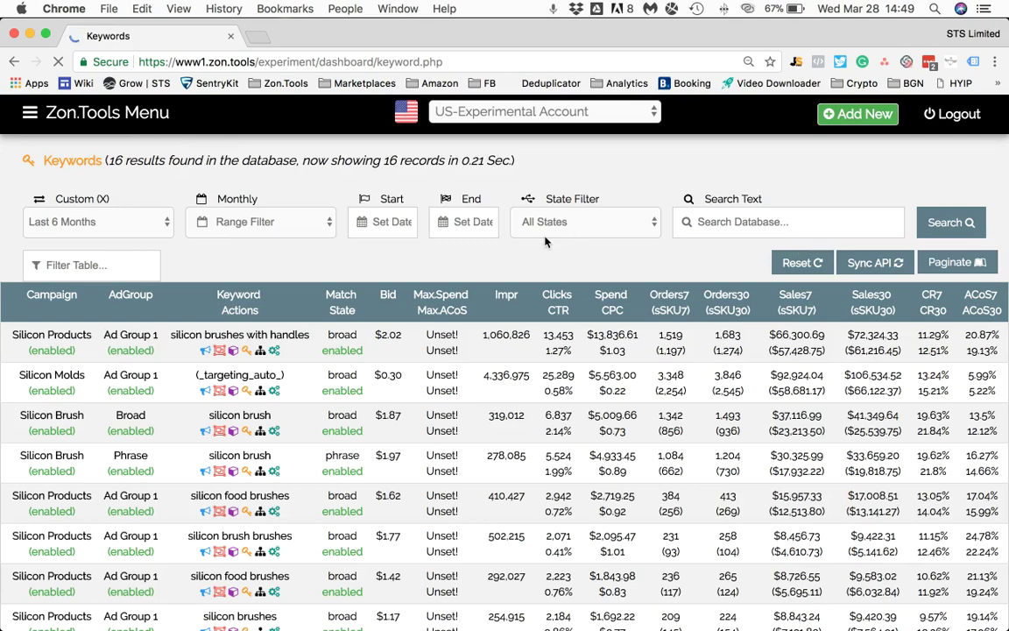
scroll(565, 289, "down", 1)
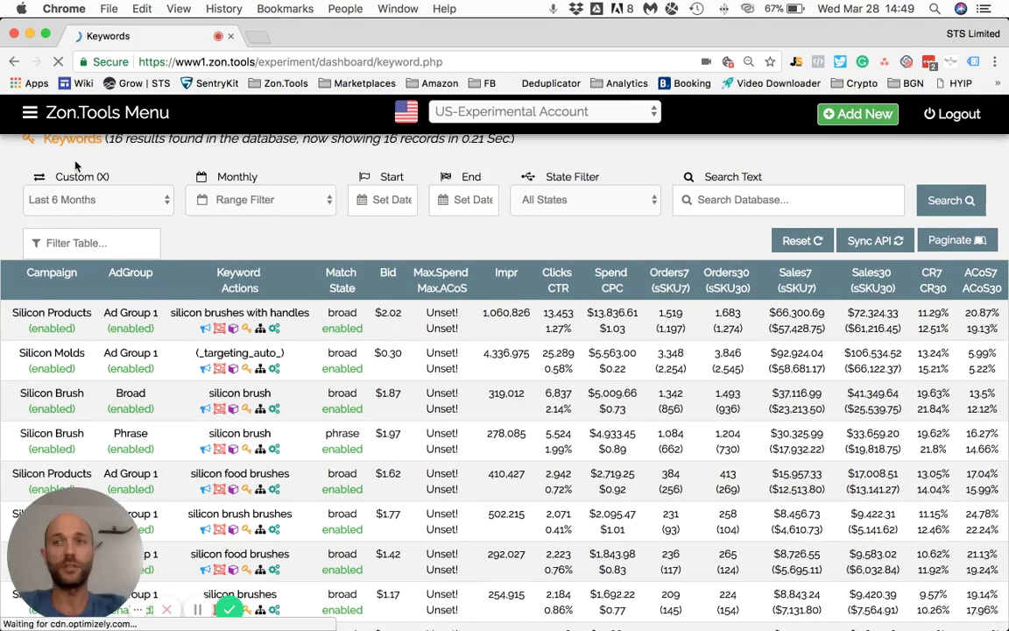
scroll(322, 210, "down", 1)
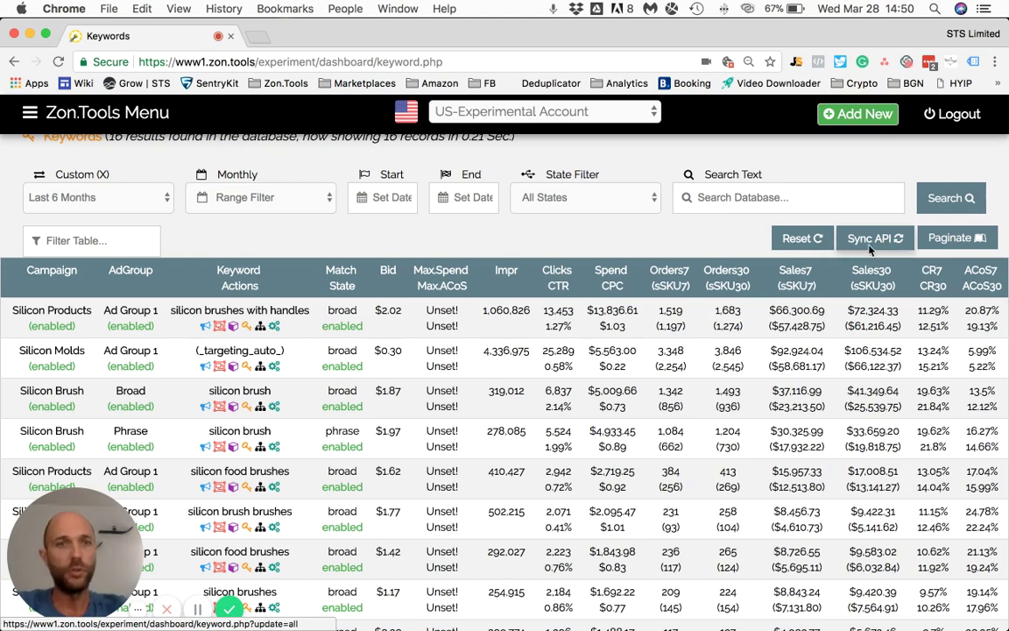
Sync the keywords database from the API and highlight the 0.22 second query time
scroll(882, 270, "up", 1)
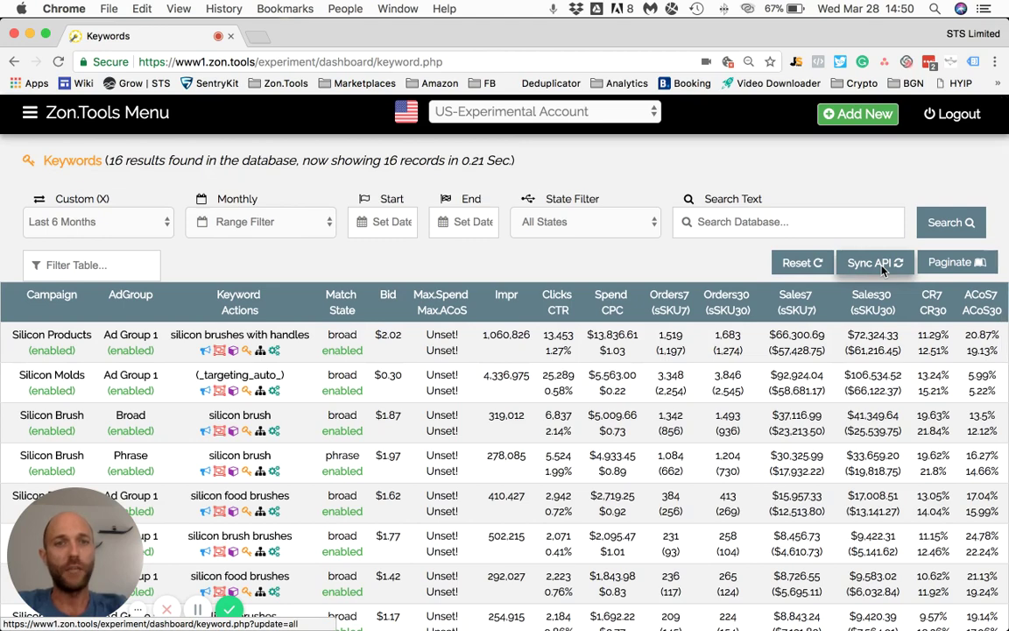
left_click(882, 270)
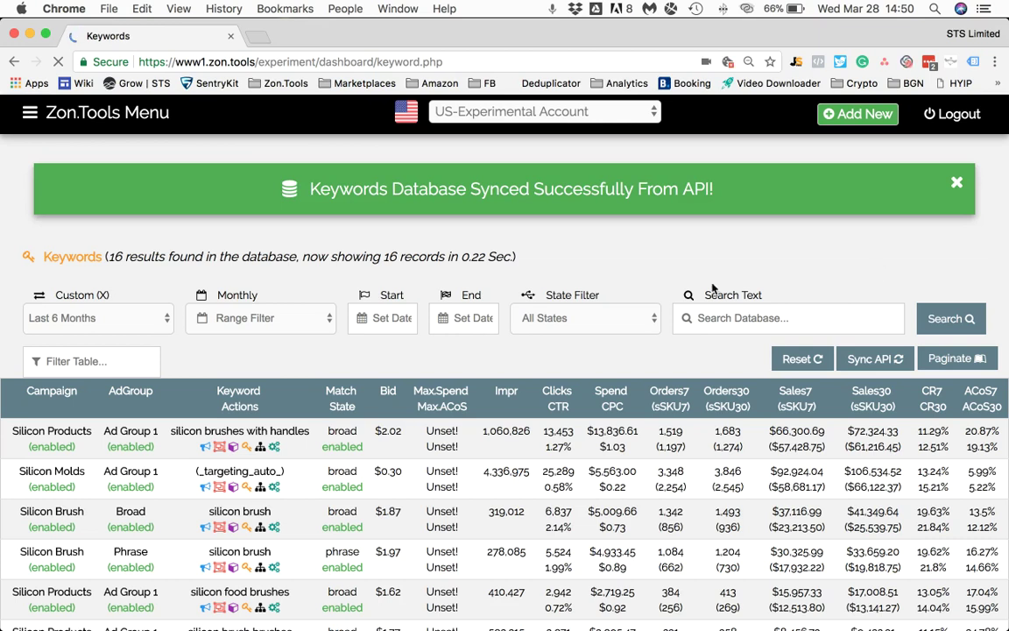
left_click_drag(462, 259, 485, 261)
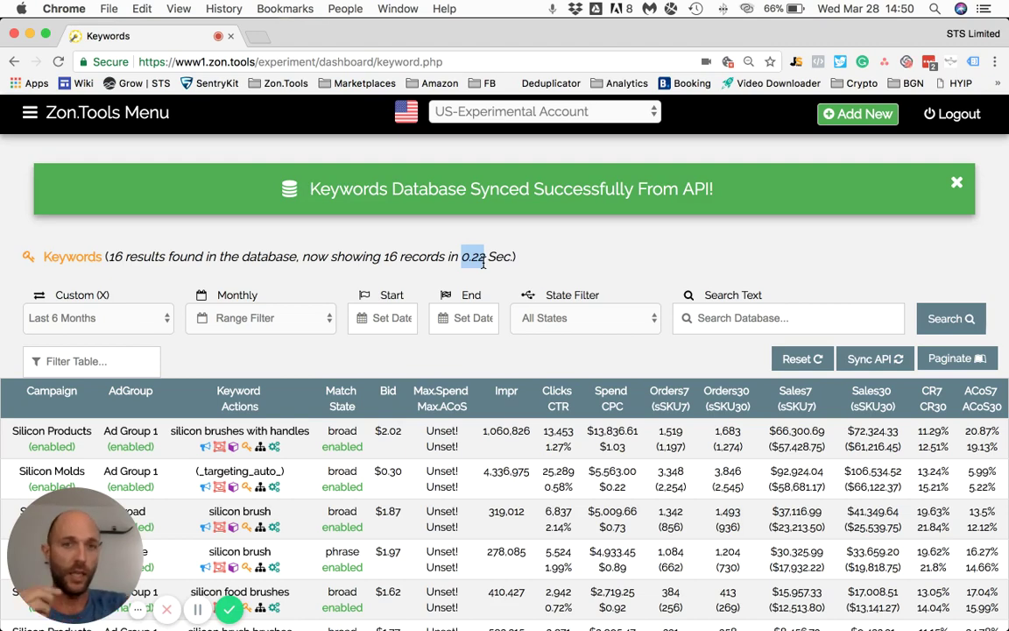
Review the totals of $42,100.14 spend and $323,831.50 sales, highlighting the first keyword row
scroll(680, 329, "down", 1)
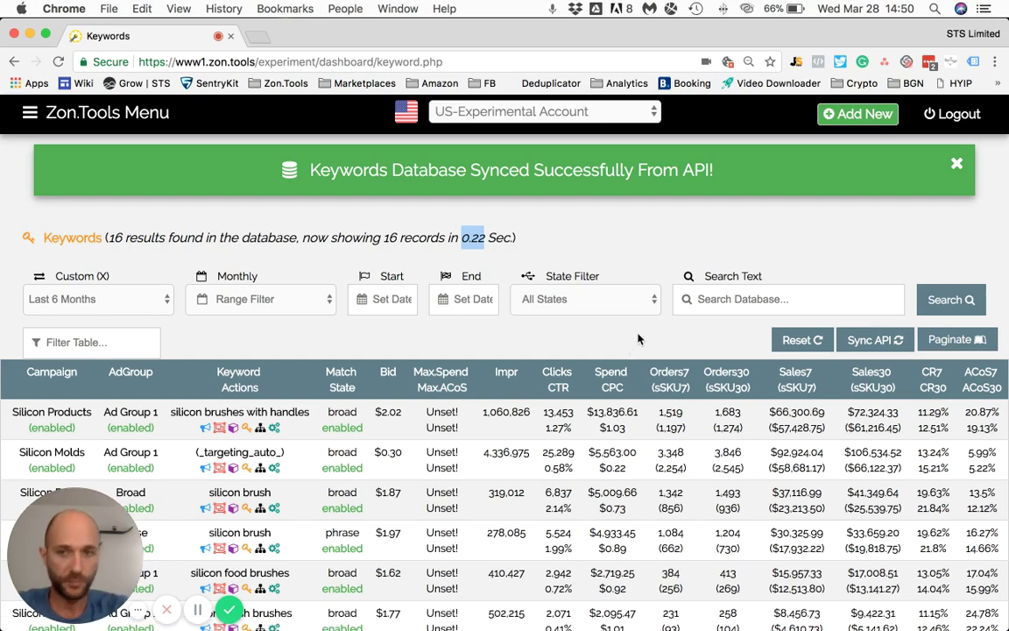
scroll(639, 339, "down", 2)
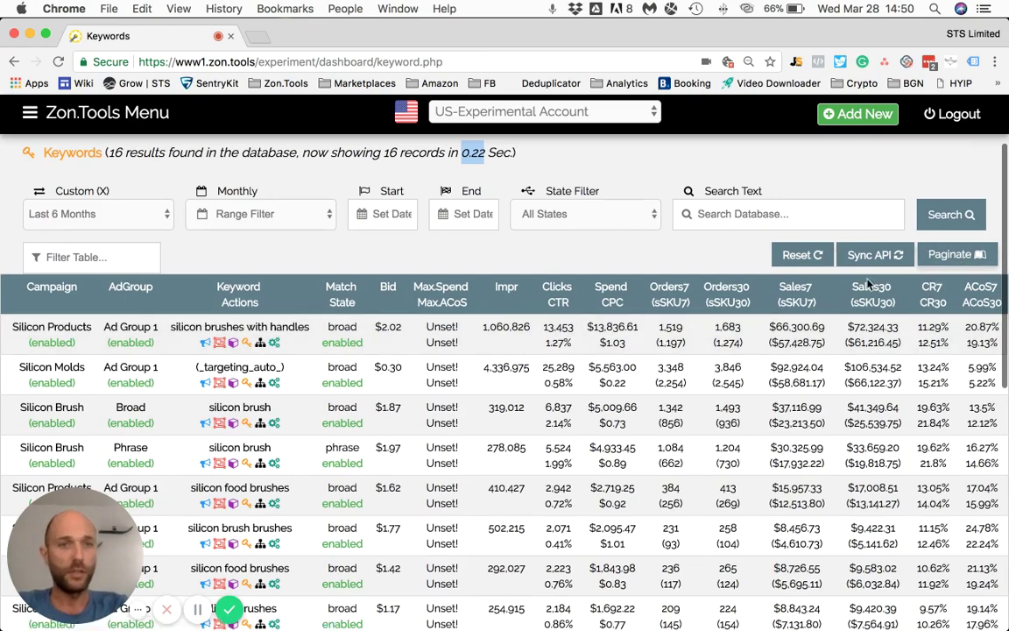
scroll(826, 238, "down", 4)
scroll(867, 279, "down", 8)
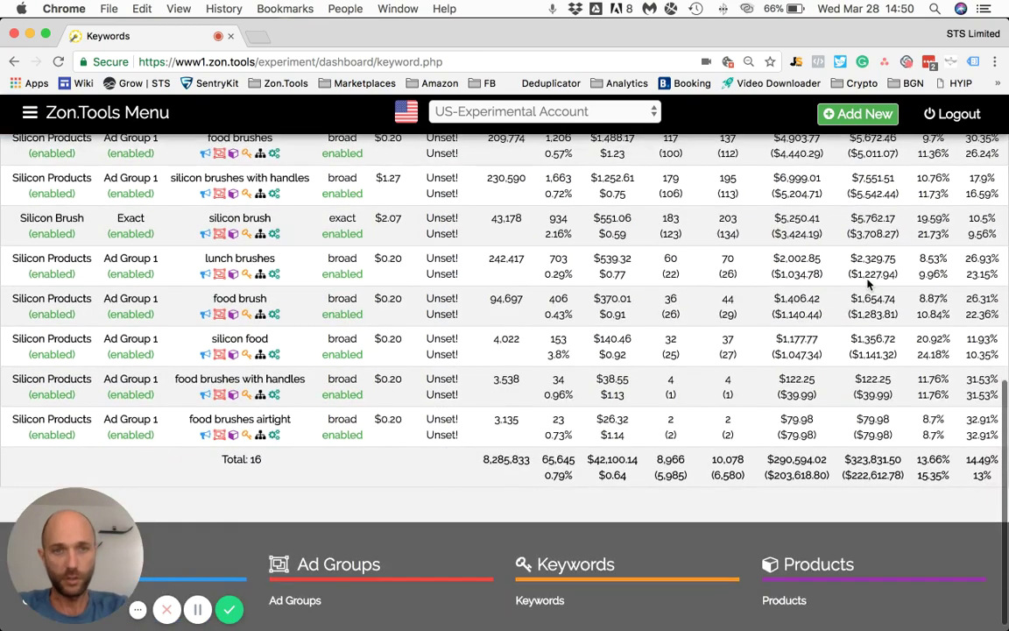
scroll(867, 280, "up", 8)
scroll(867, 280, "down", 2)
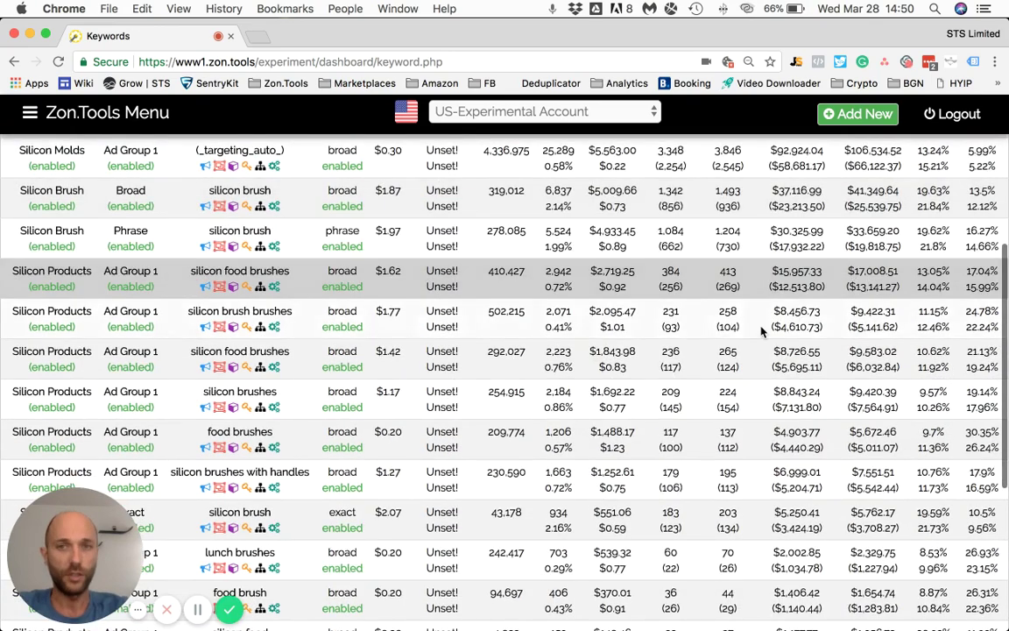
scroll(684, 293, "up", 6)
left_click_drag(7, 354, 994, 368)
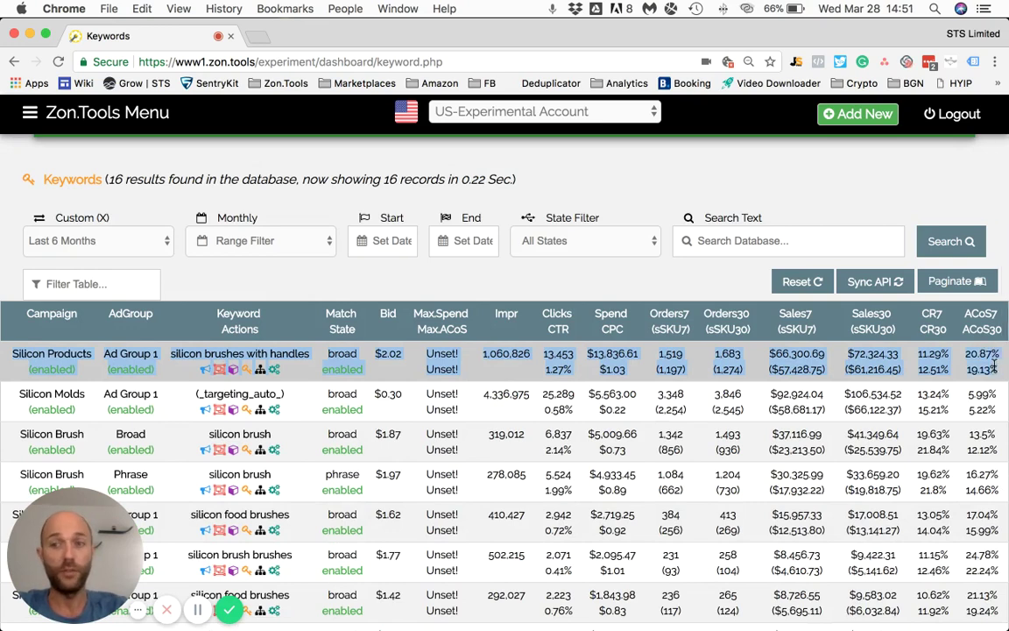
Paginate the keyword table at 20 rows per page so all 16 fit on one page
left_click(994, 368)
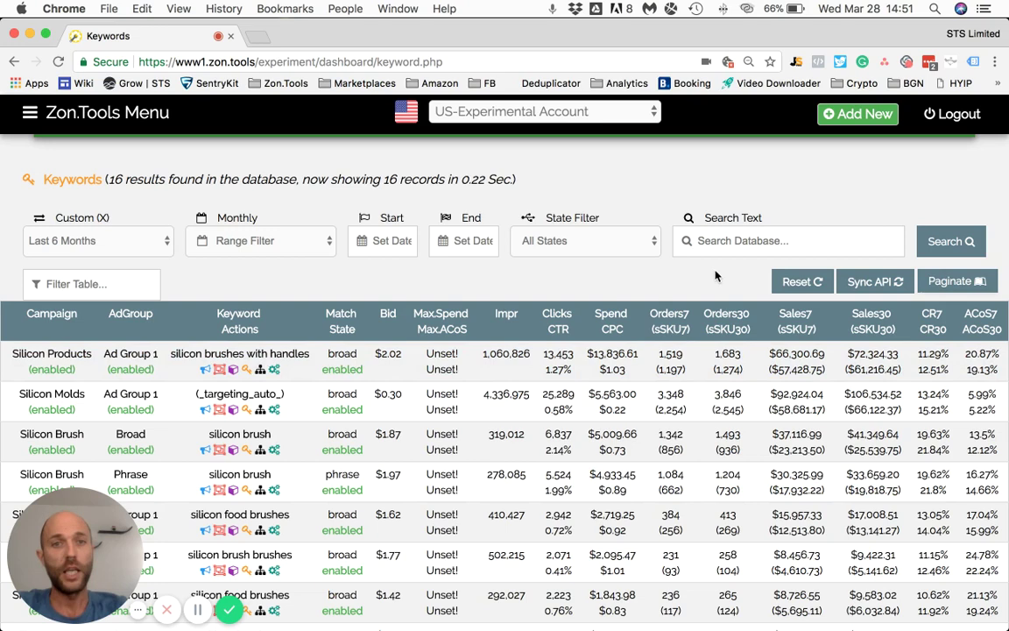
left_click(936, 282)
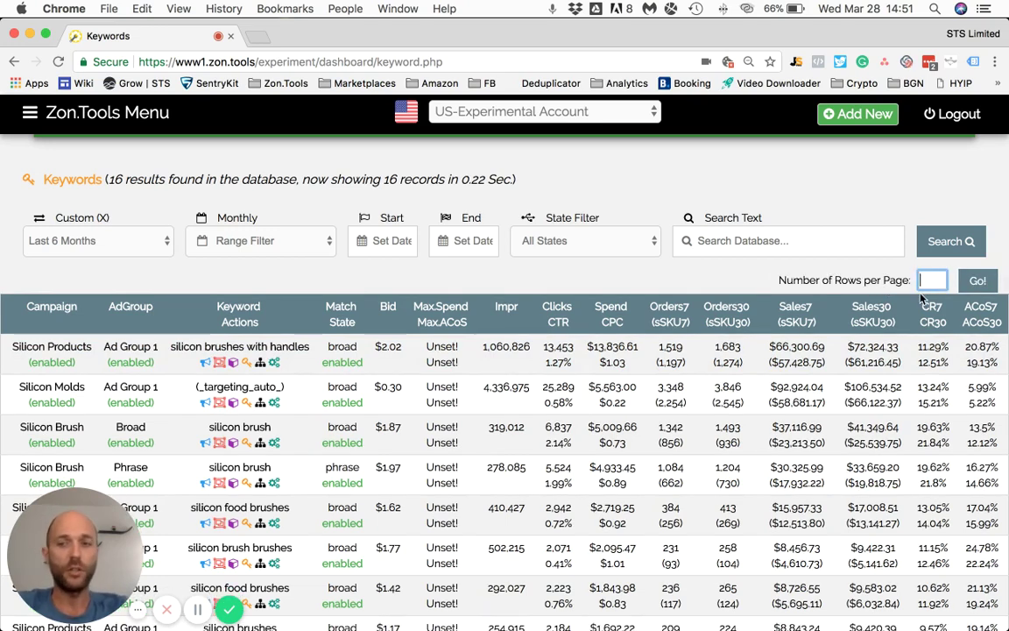
type("20")
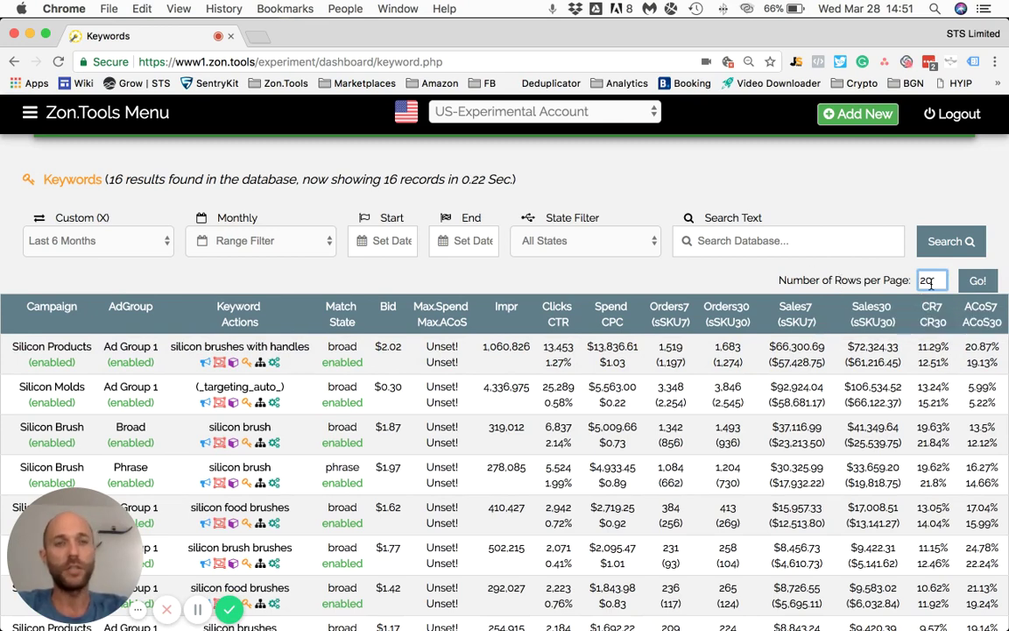
left_click(975, 283)
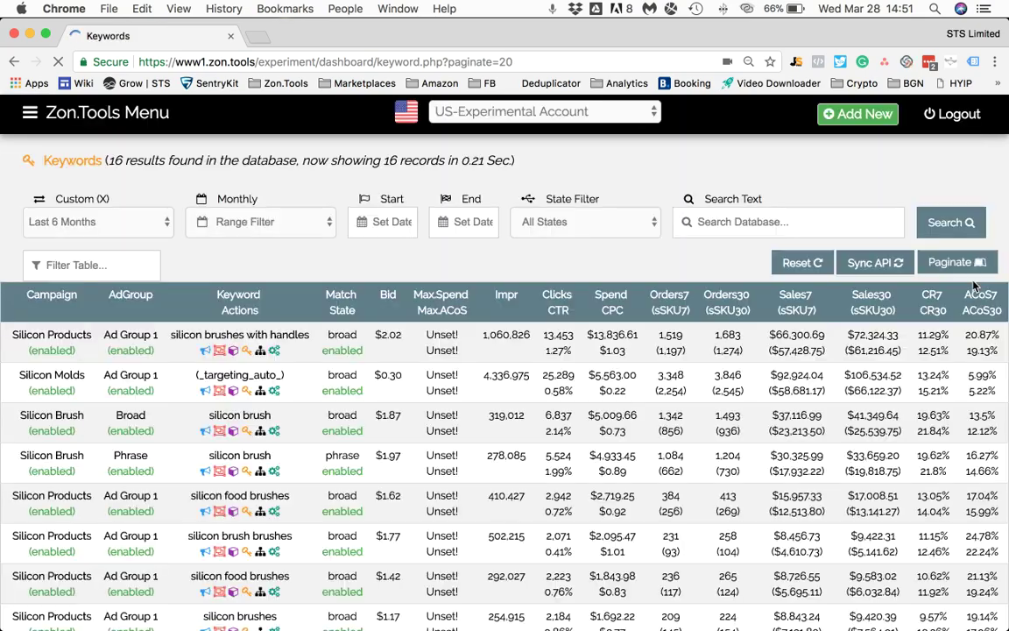
scroll(827, 301, "down", 10)
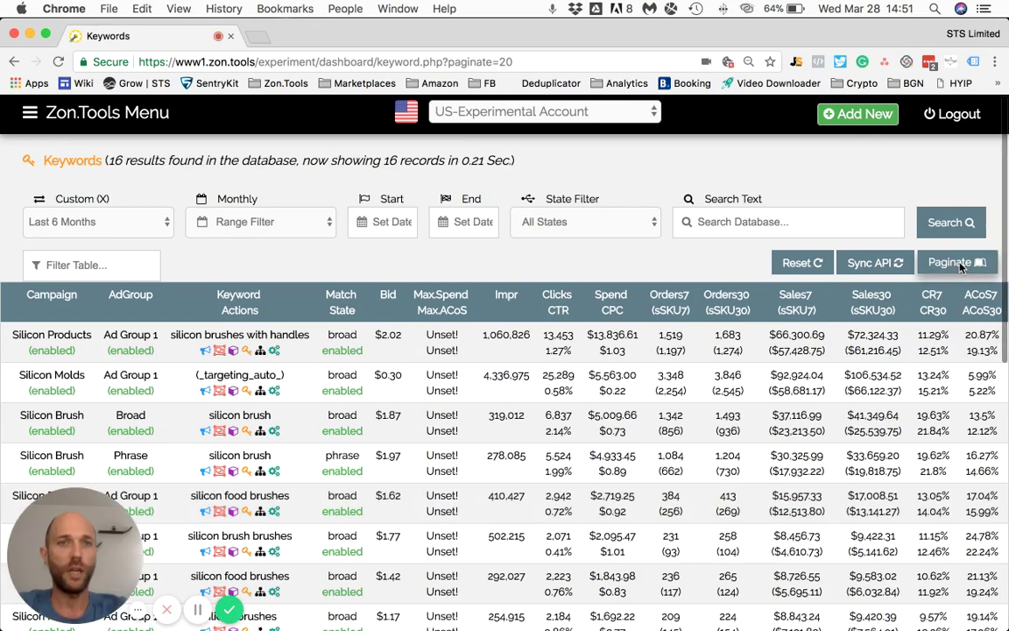
Paginate the keyword table at 5 rows per page
left_click(960, 266)
type("5")
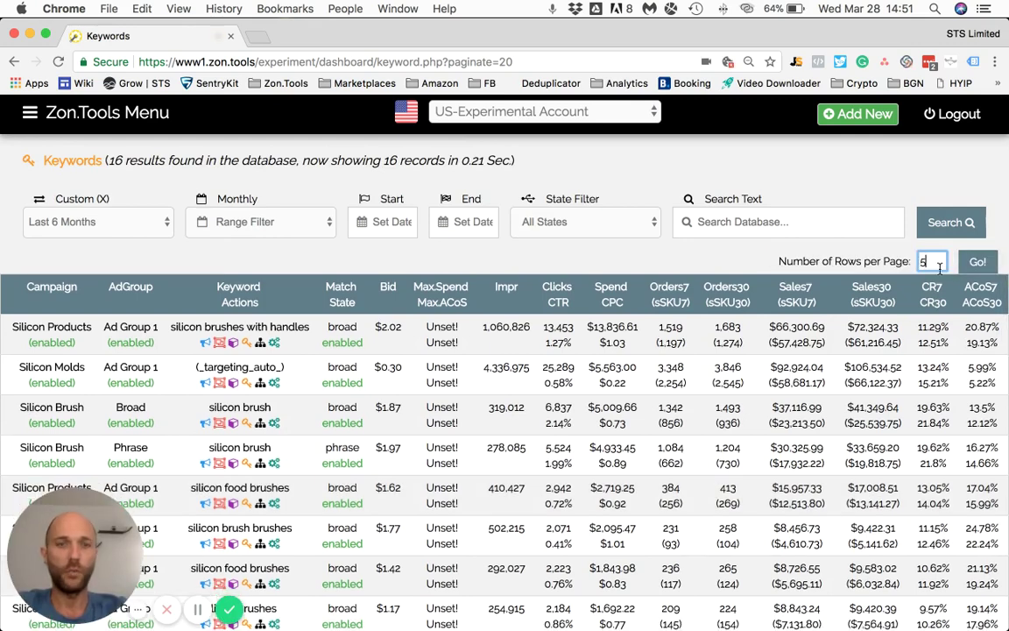
left_click(978, 263)
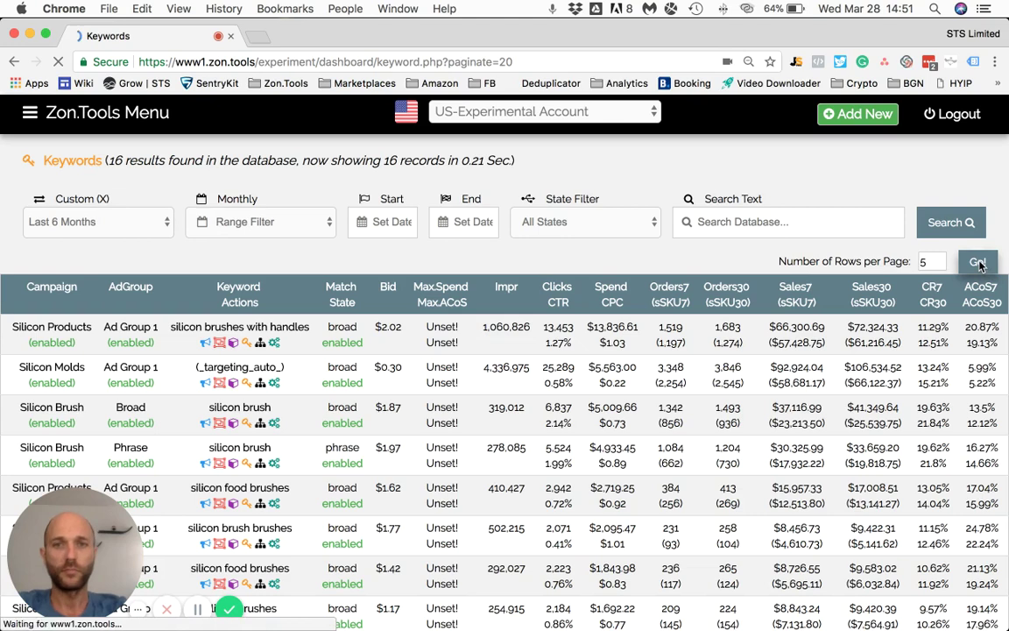